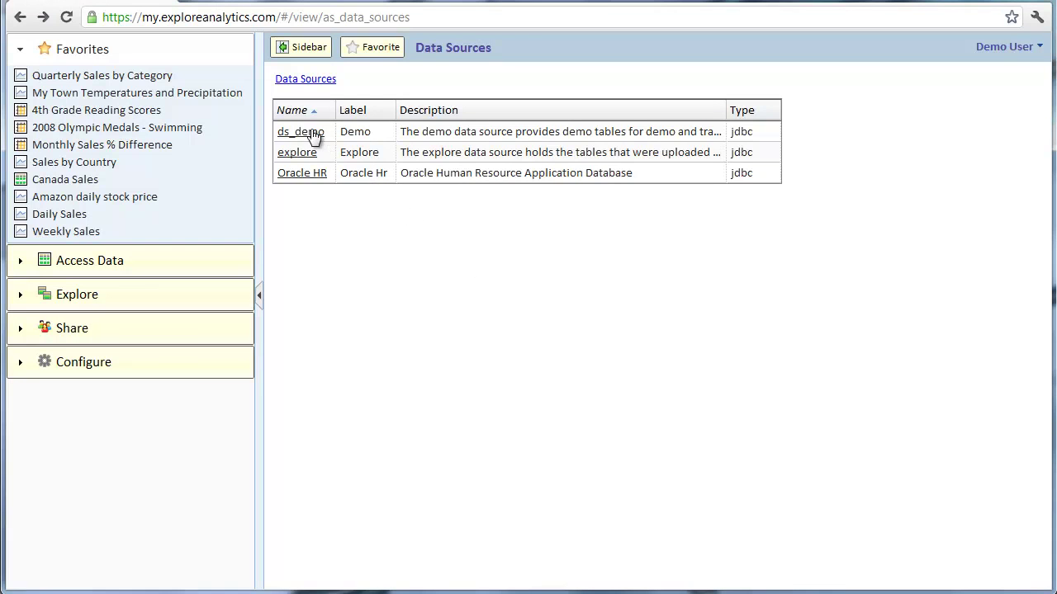
- View the Demo source's payment sales chart, then return to Data Sources with Configure expanded
left_click(313, 133)
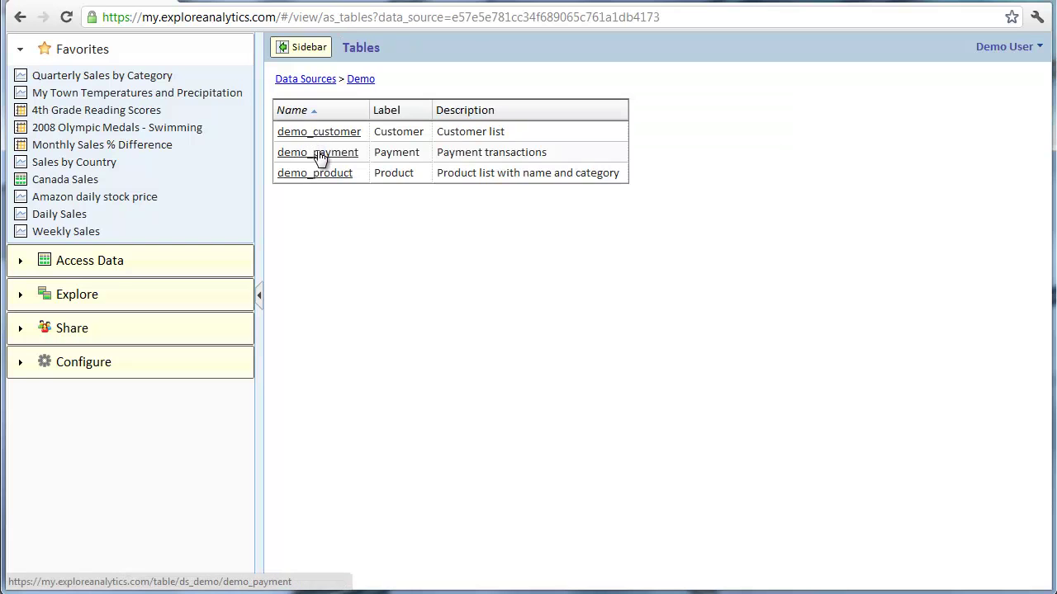
left_click(321, 152)
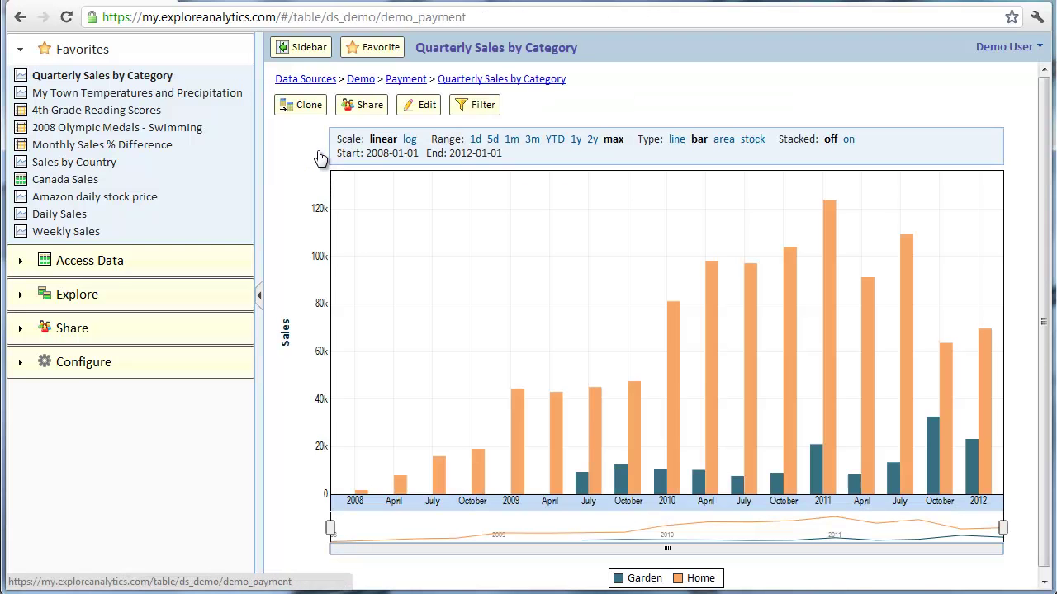
left_click(307, 80)
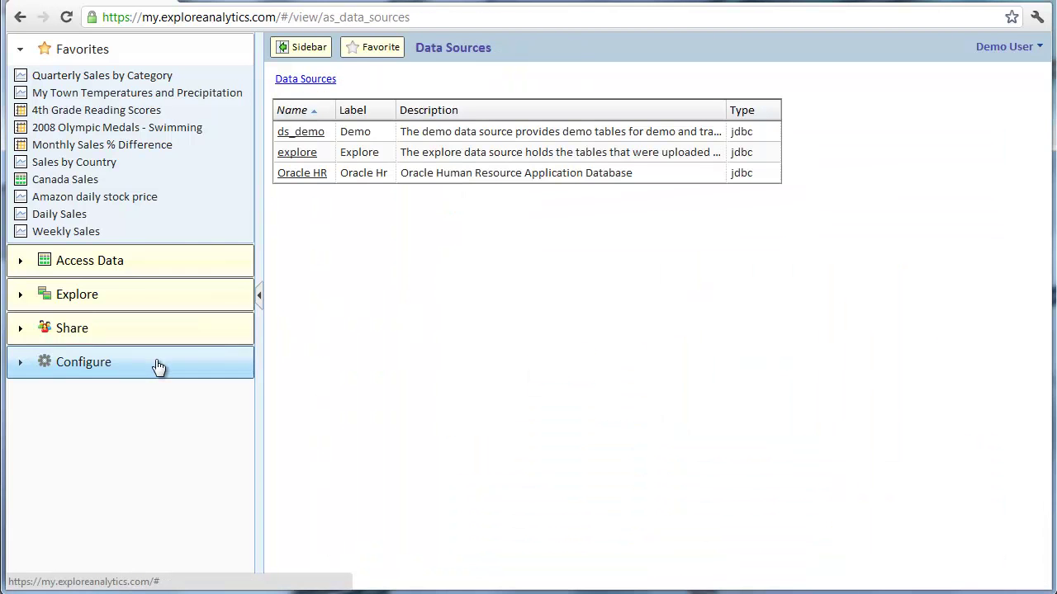
left_click(157, 366)
- Open the Add a MySQL Data Source dialog from the Configure section
left_click(128, 236)
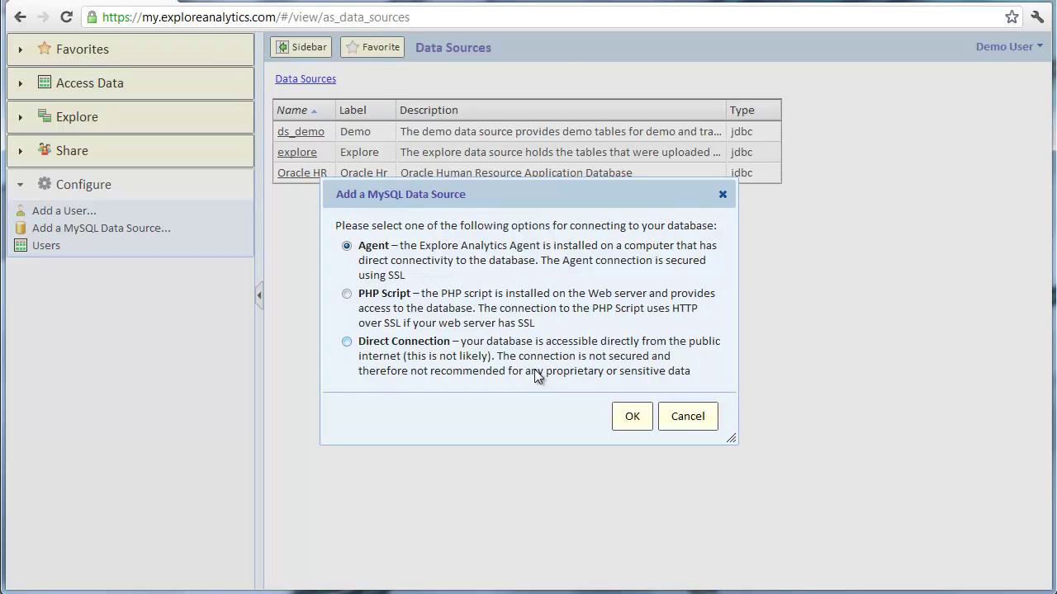
- With Agent chosen, enter name Medical Records, description 'Medical Records MySQL Database', and host localhost
left_click(631, 418)
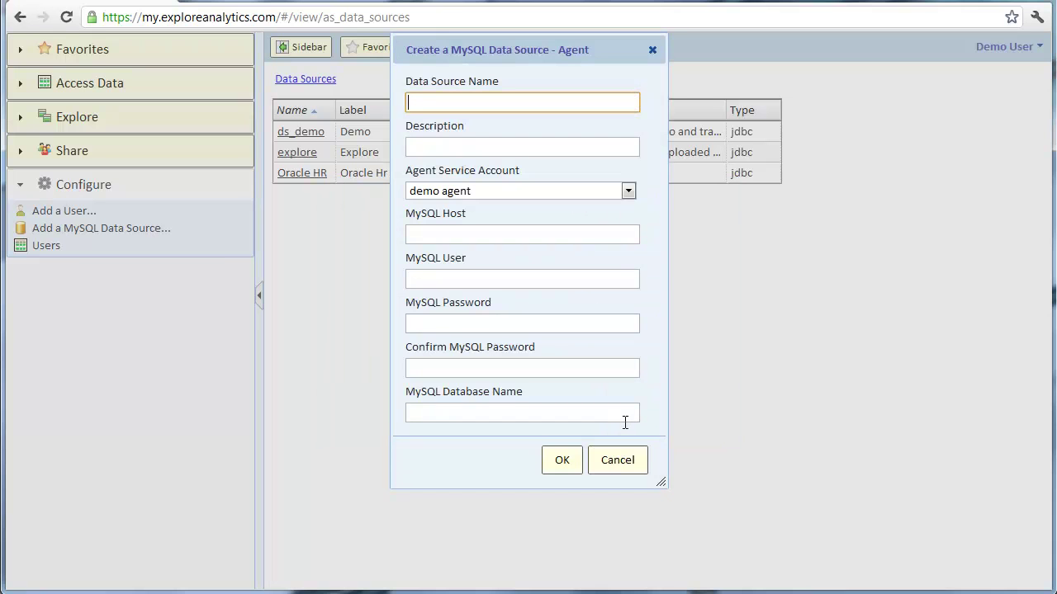
type("Medical Records")
key("Tab")
type("Medi")
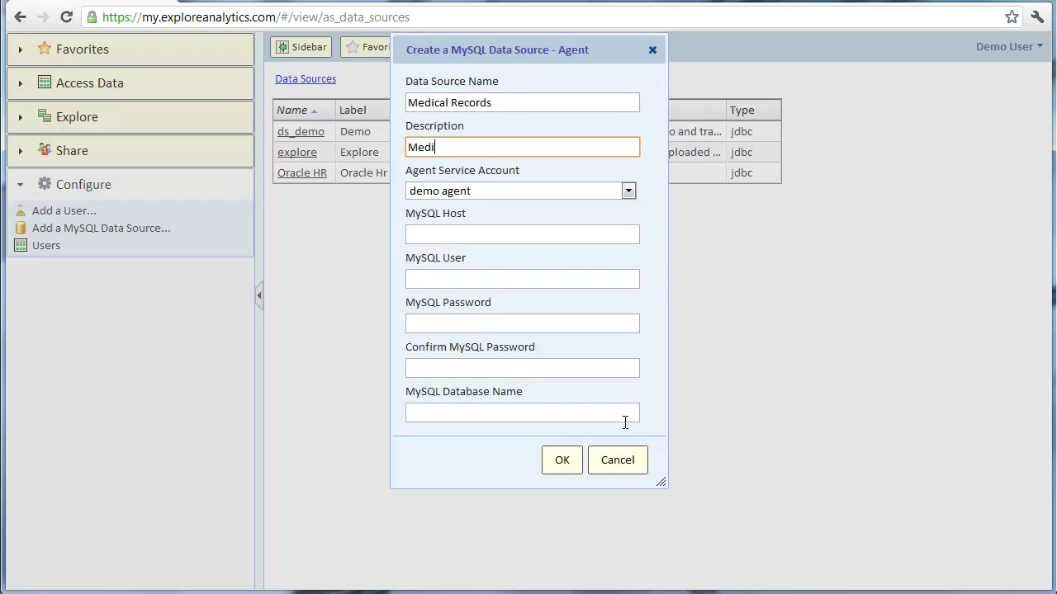
type("cal Records MySQL Database")
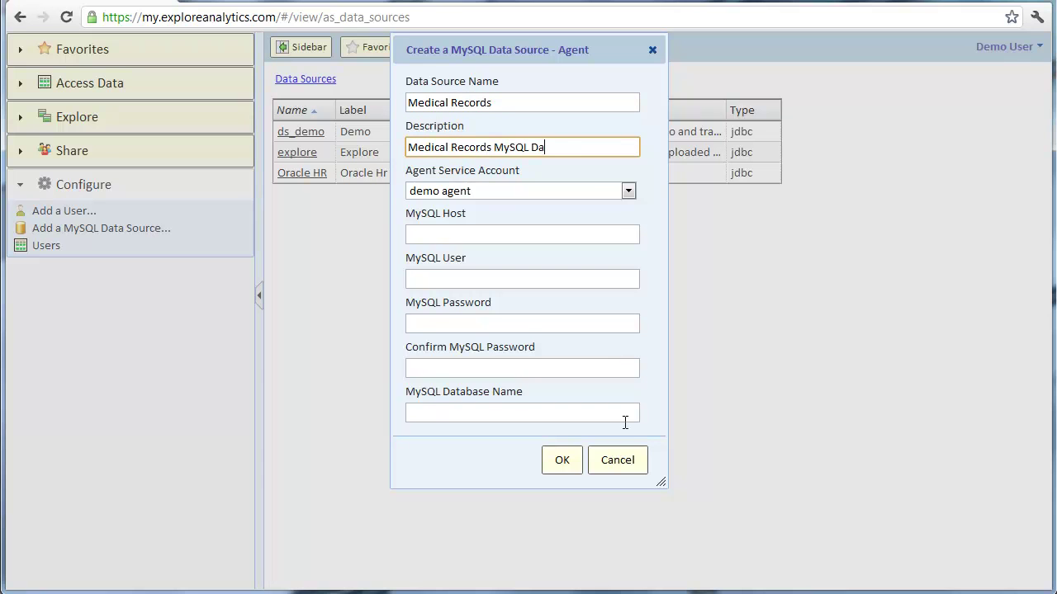
key("Tab")
key("Tab")
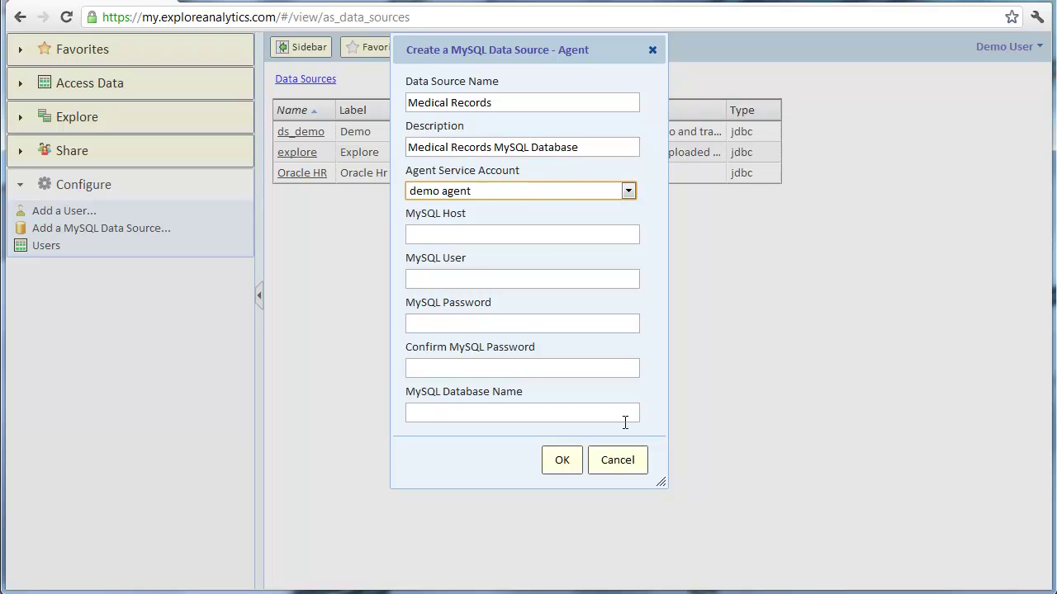
type("localhost")
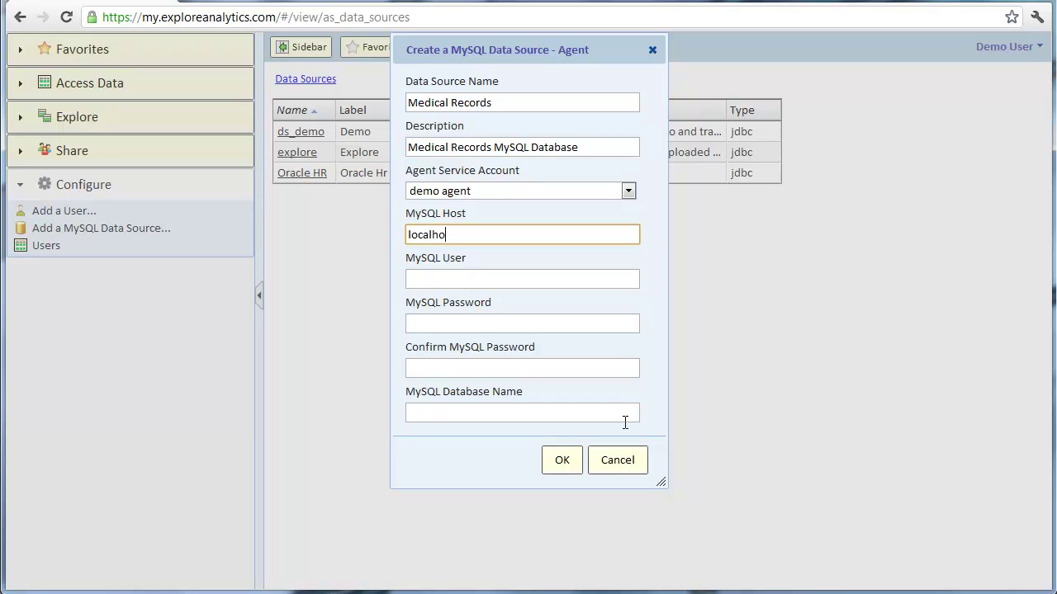
- Enter the MySQL login and confirmed password, and set the database name to demo
key("Tab")
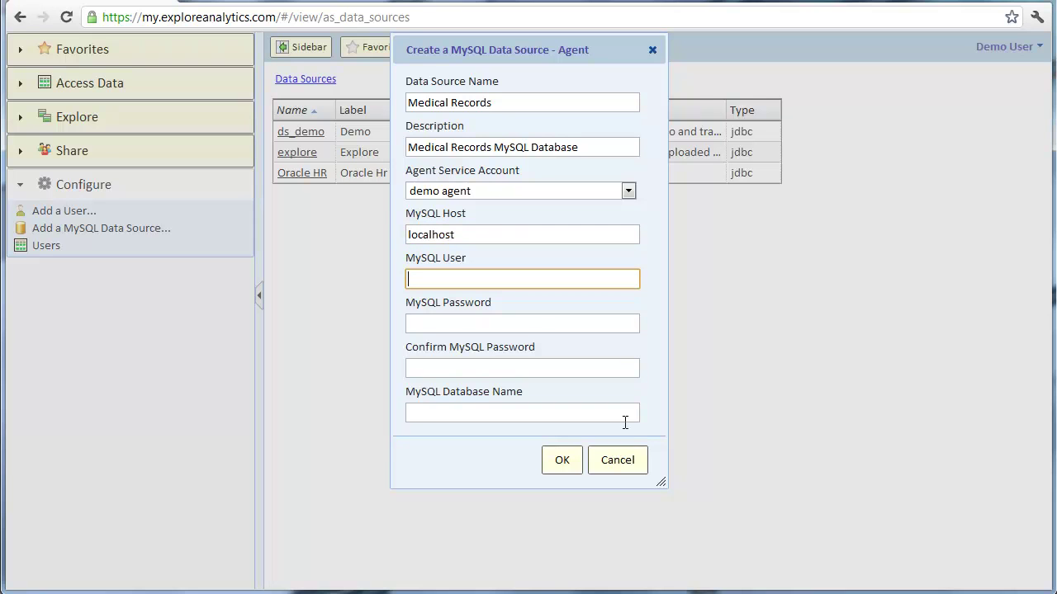
type("root")
key("Tab")
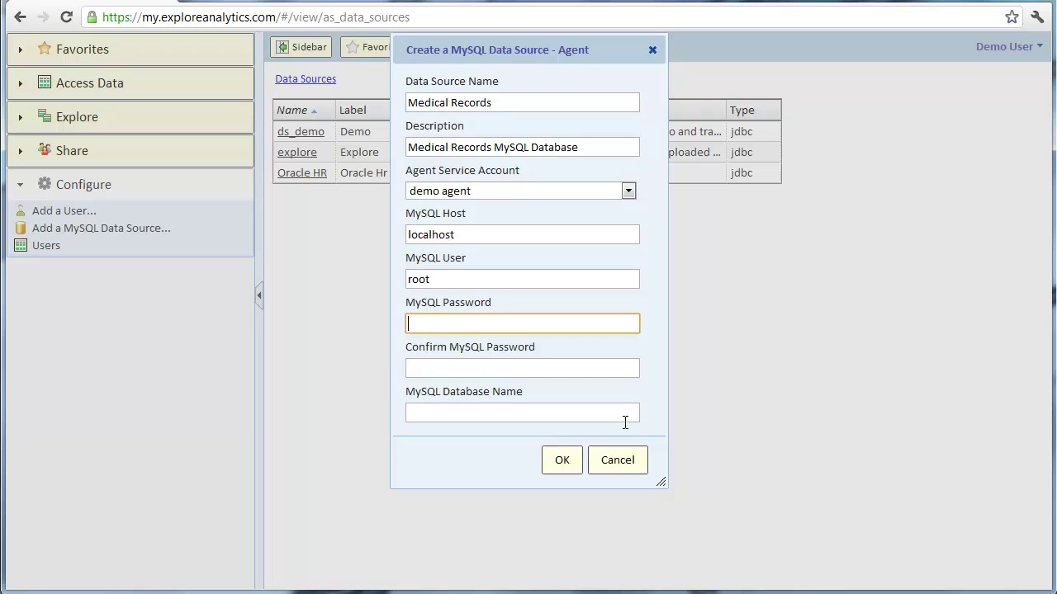
type("******")
key("Tab")
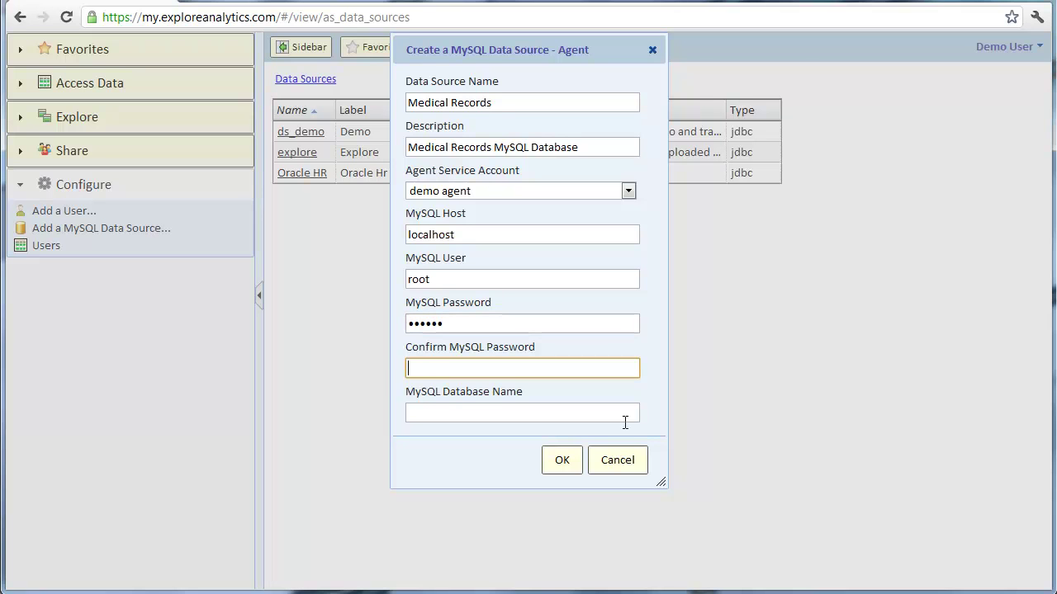
type("******")
key("Tab")
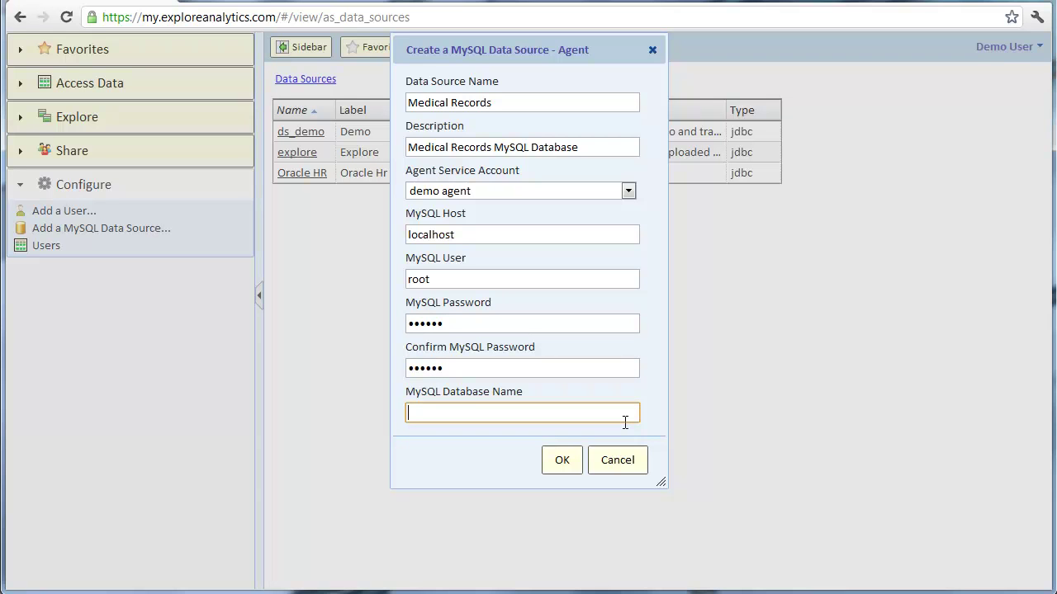
type("demo")
- Submit the Medical Records source, dismiss the completion notice, and open its table list
left_click(573, 457)
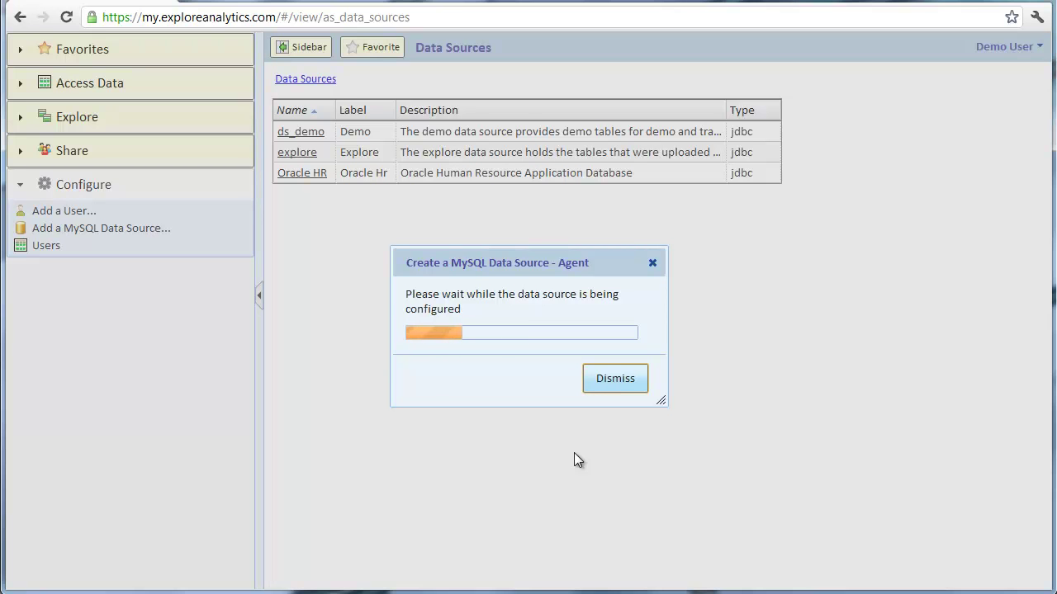
left_click(614, 348)
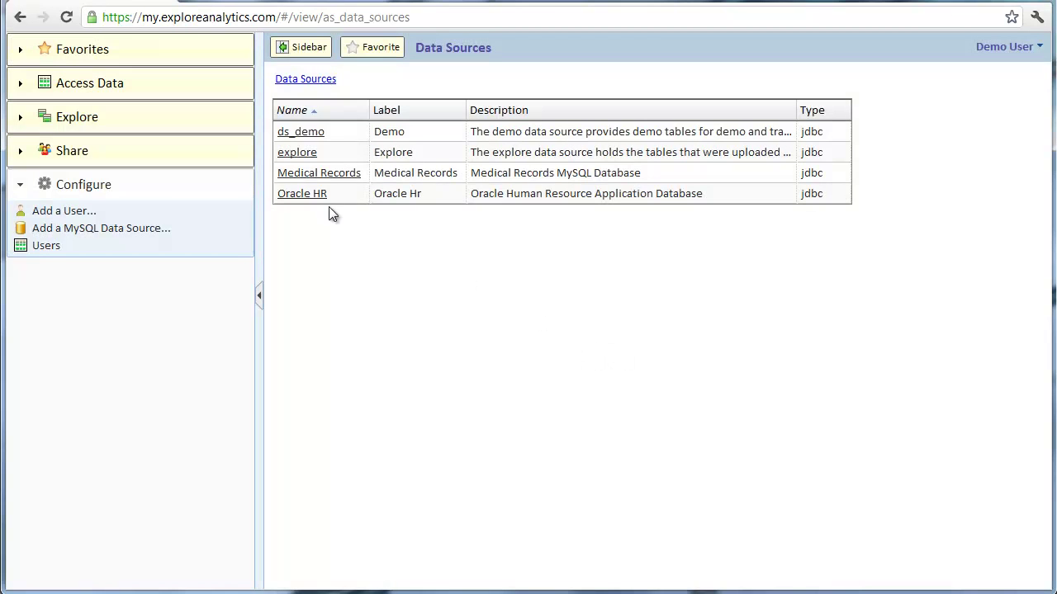
left_click(322, 177)
scroll(347, 245, "down", 5)
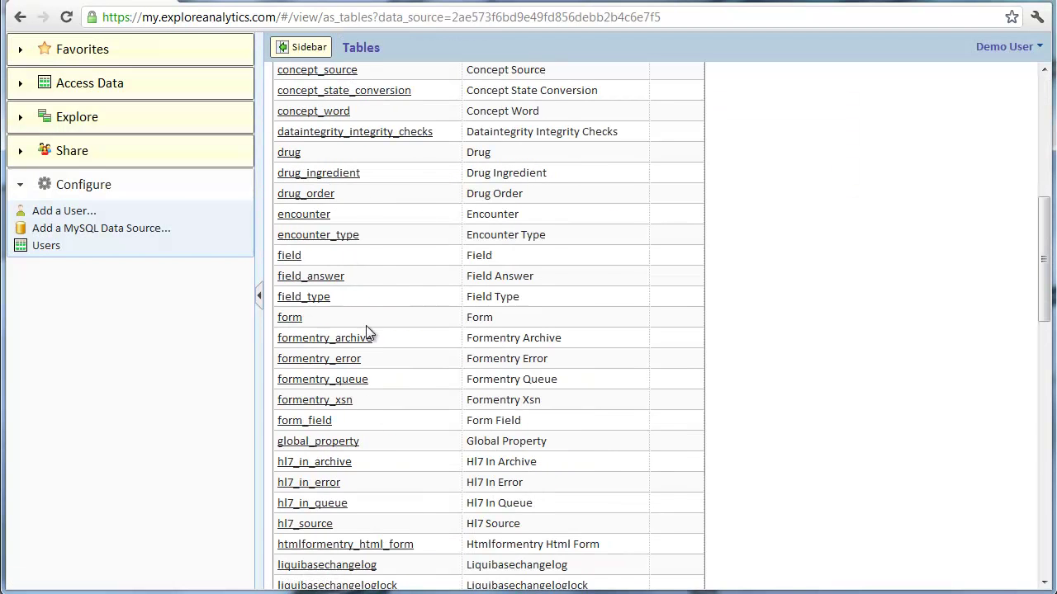
scroll(367, 339, "down", 5)
scroll(372, 345, "down", 5)
- Review the Patient table's fields, then go back to the Medical Records table list
left_click(471, 261)
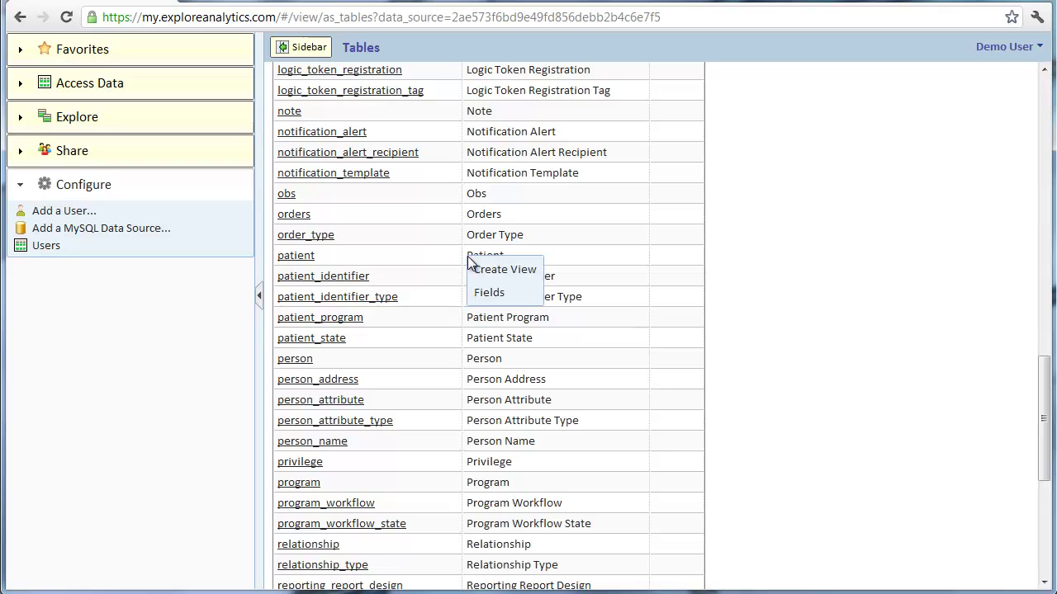
left_click(489, 293)
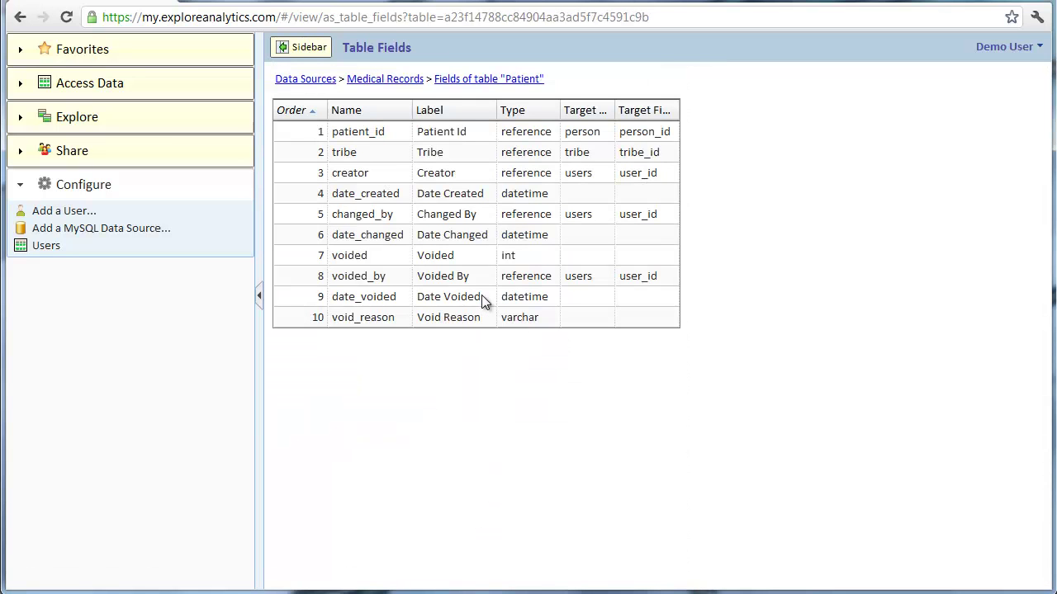
left_click(394, 81)
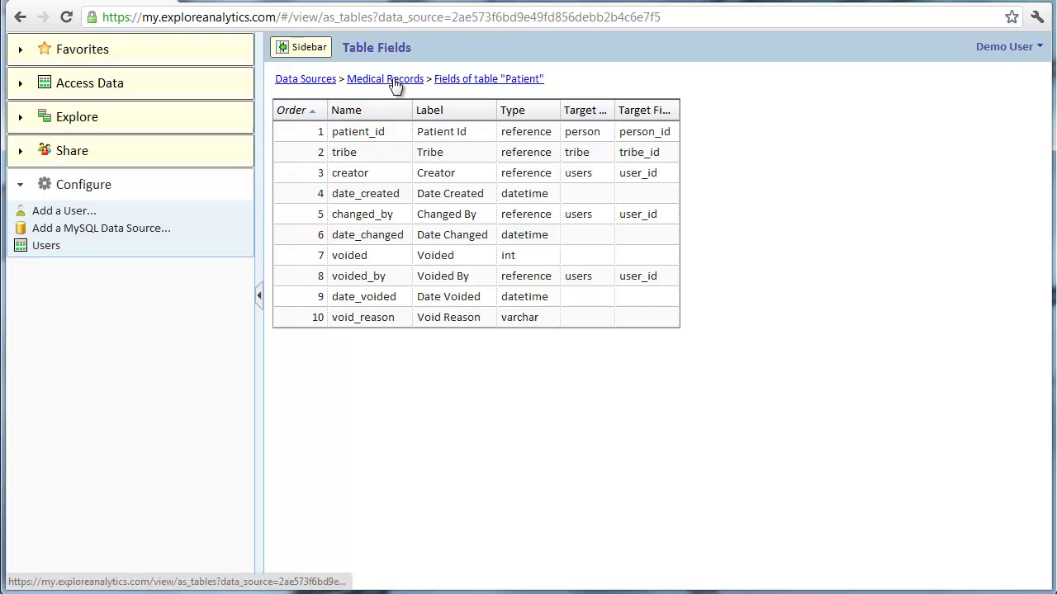
scroll(381, 381, "down", 5)
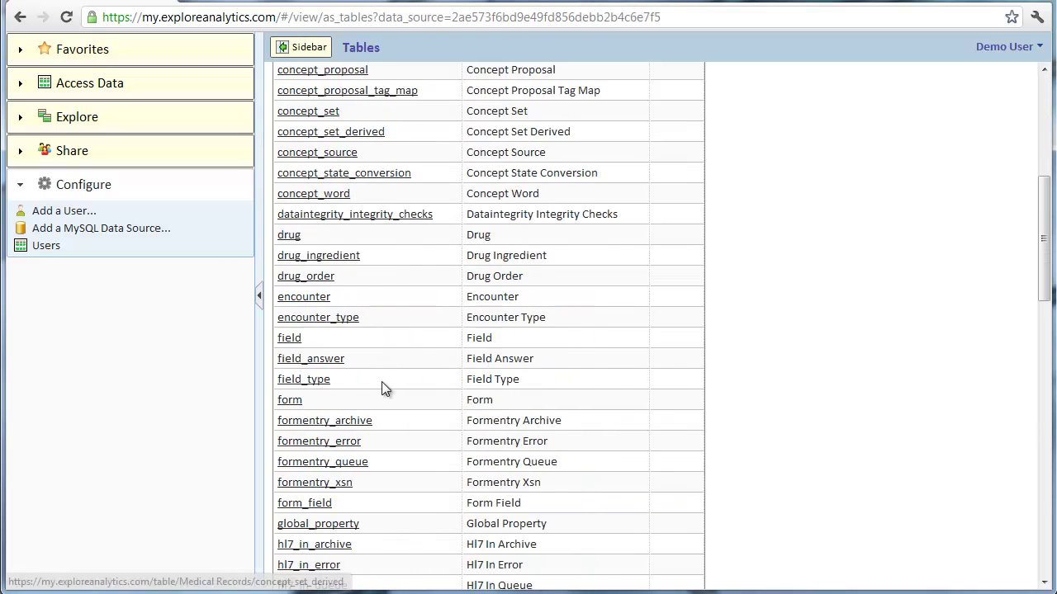
scroll(381, 384, "down", 10)
- Open the patient records, switch the view type to Pivot, and drag a Tribe sub-field into it
left_click(305, 503)
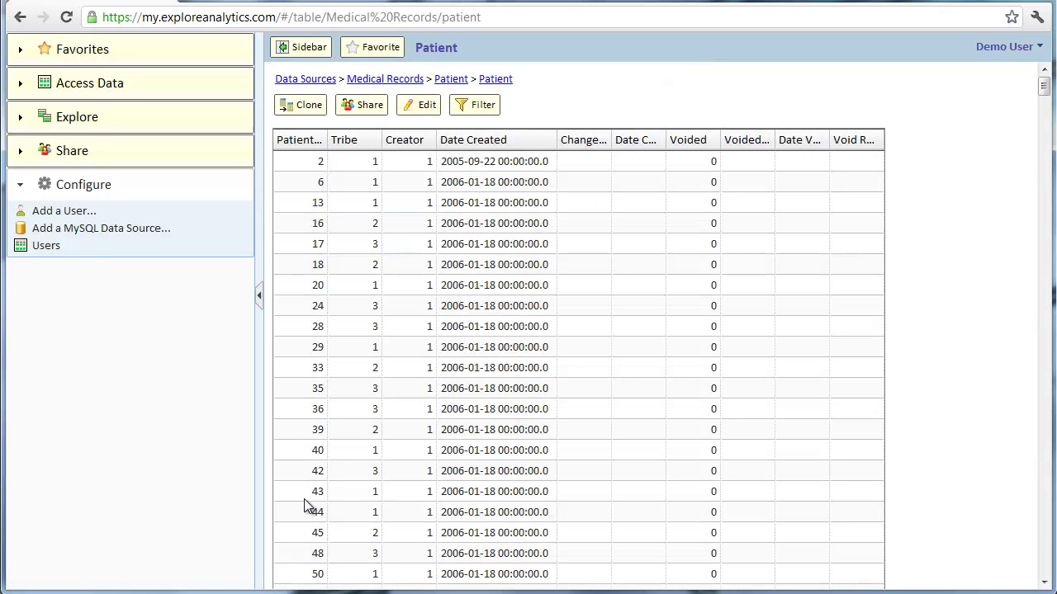
left_click(418, 105)
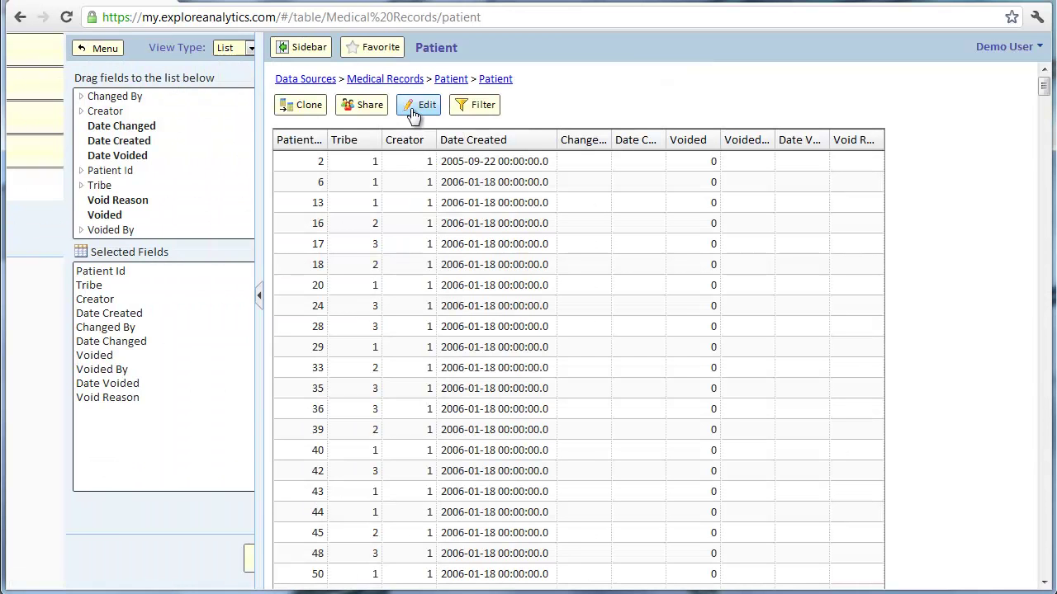
left_click(193, 50)
left_click(180, 71)
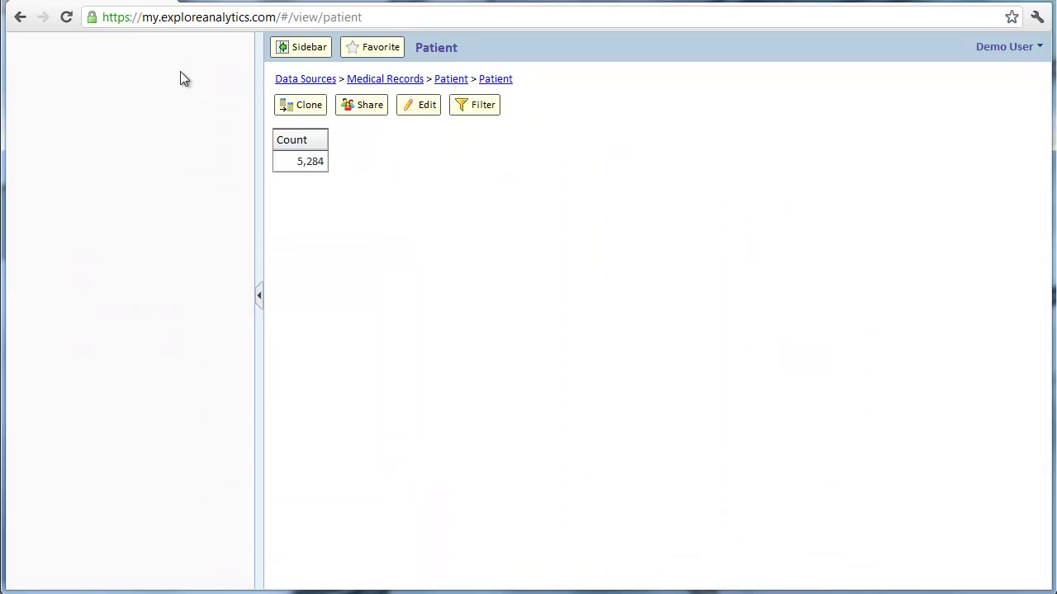
scroll(118, 137, "down", 1)
left_click(24, 143)
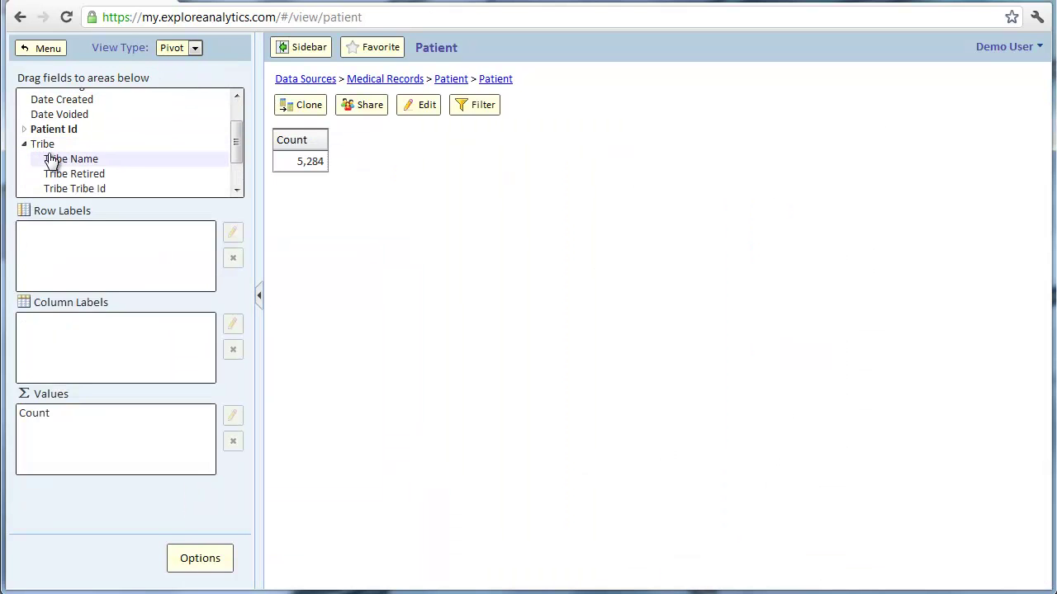
left_click_drag(48, 159, 59, 237)
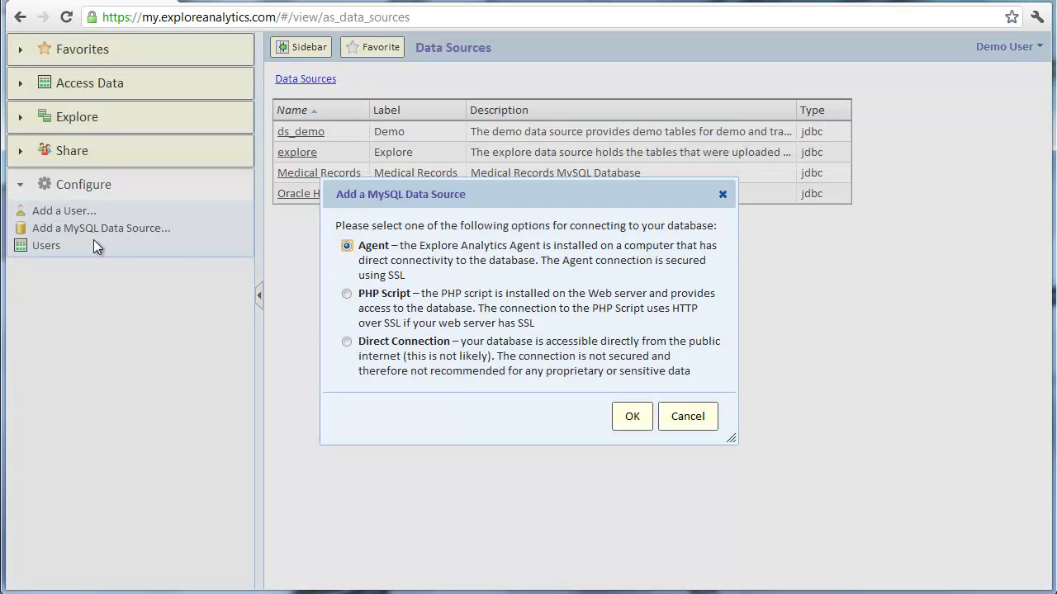
- Select the PHP Script connection type and start entering the dataconnector.php address
left_click(384, 307)
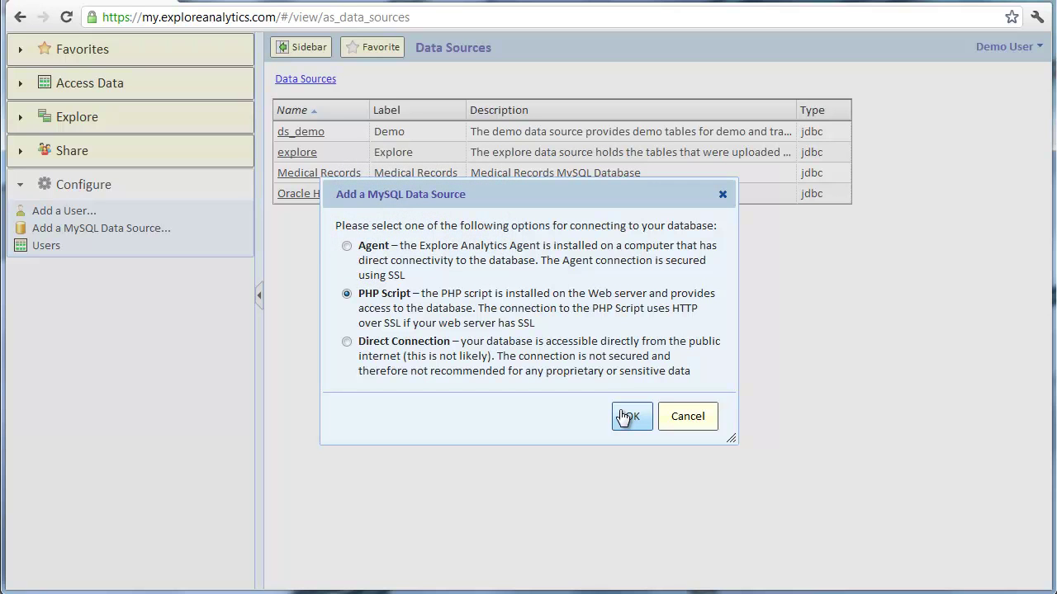
type("taconn")
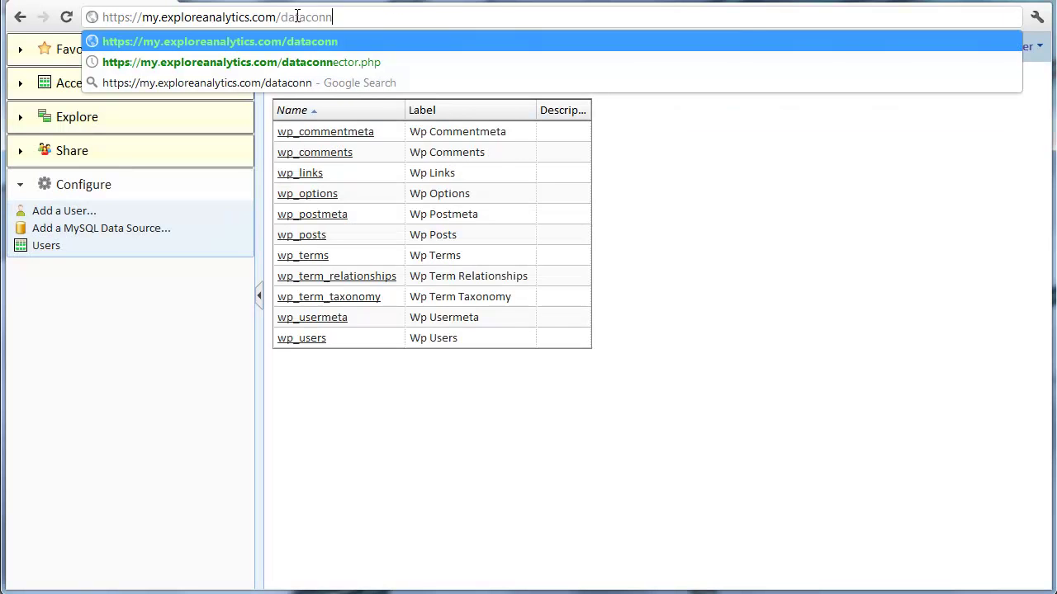
type("ector.php")
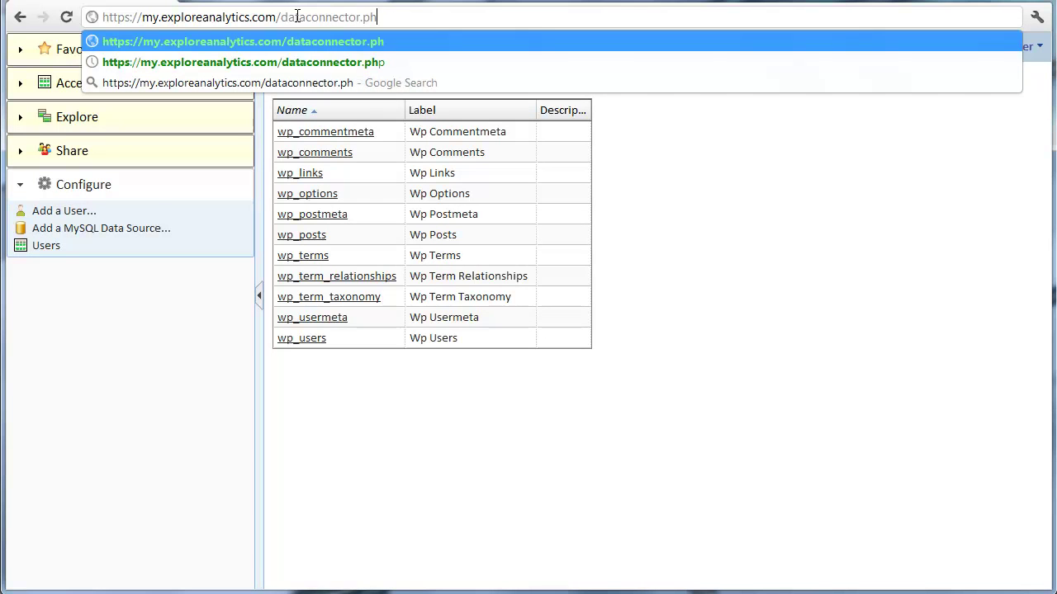
- Load the dataconnector.php page in Chrome to view its PHP source code
key("Return")
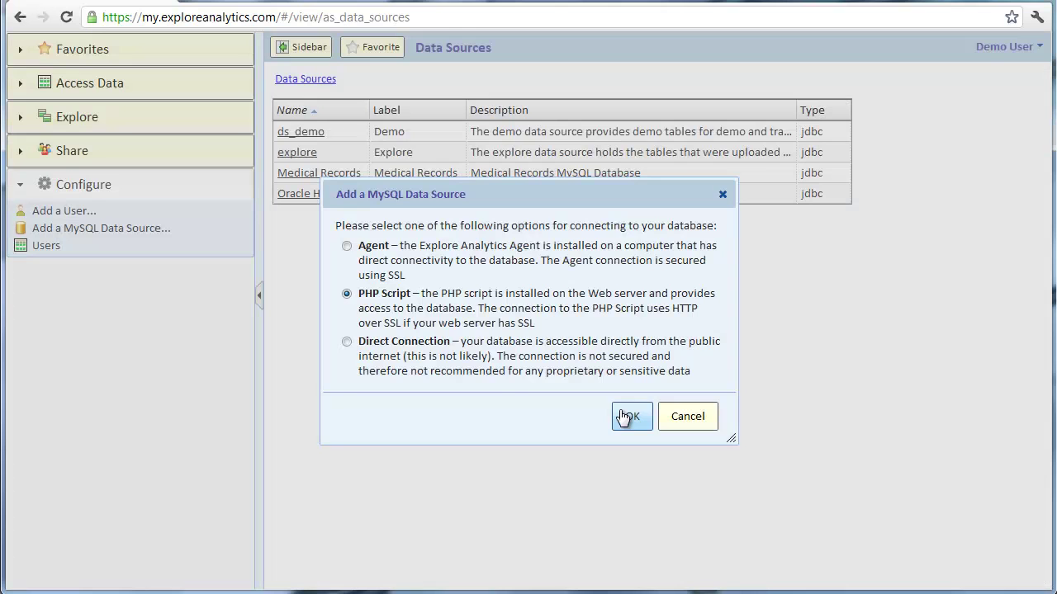
left_click(628, 416)
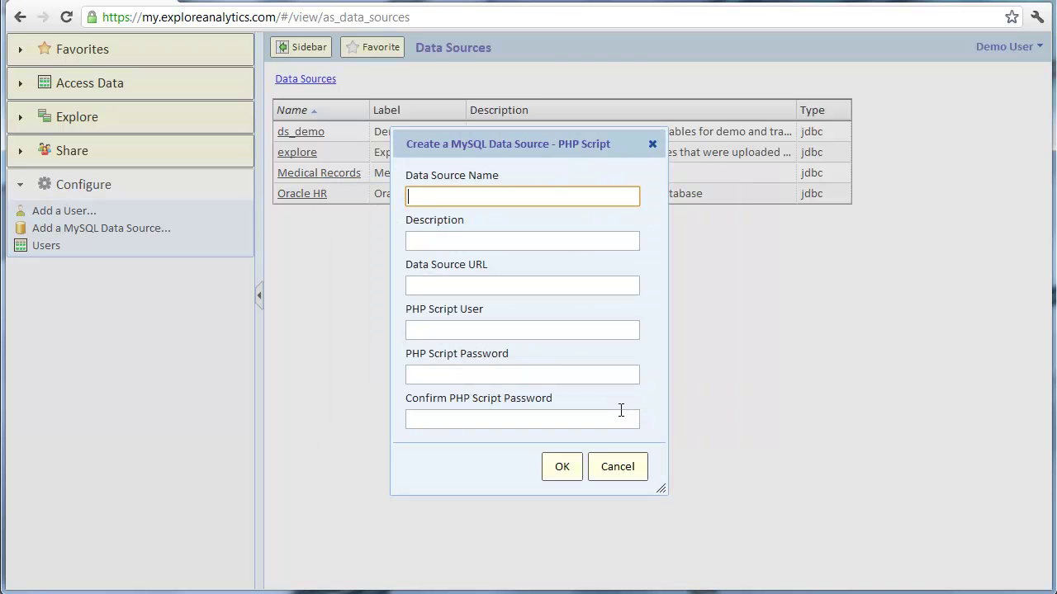
type("WordPress")
key("Tab")
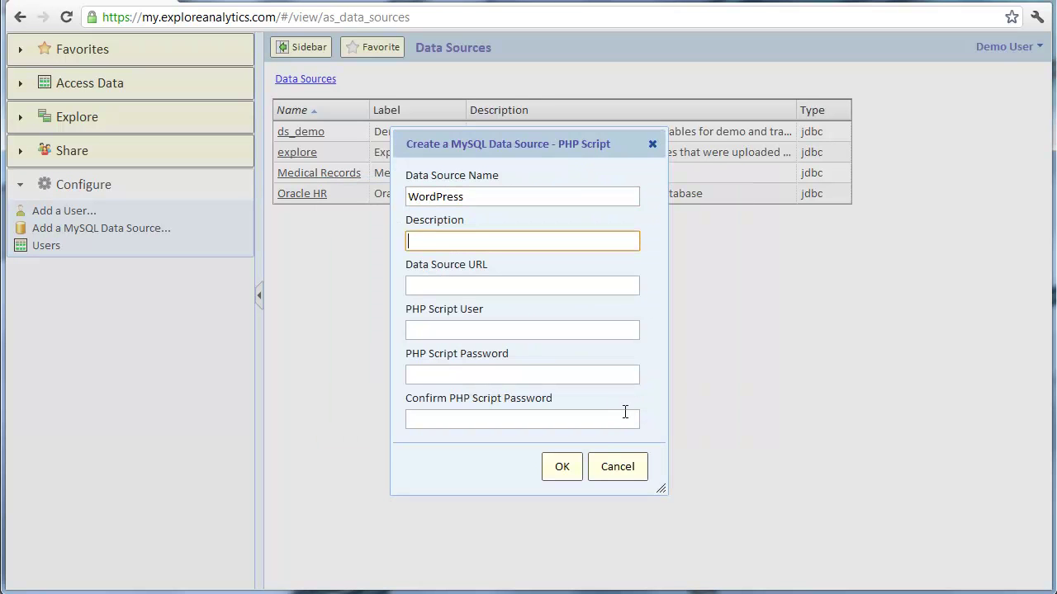
type("WordPress MySQL Database")
key("Tab")
type("ht")
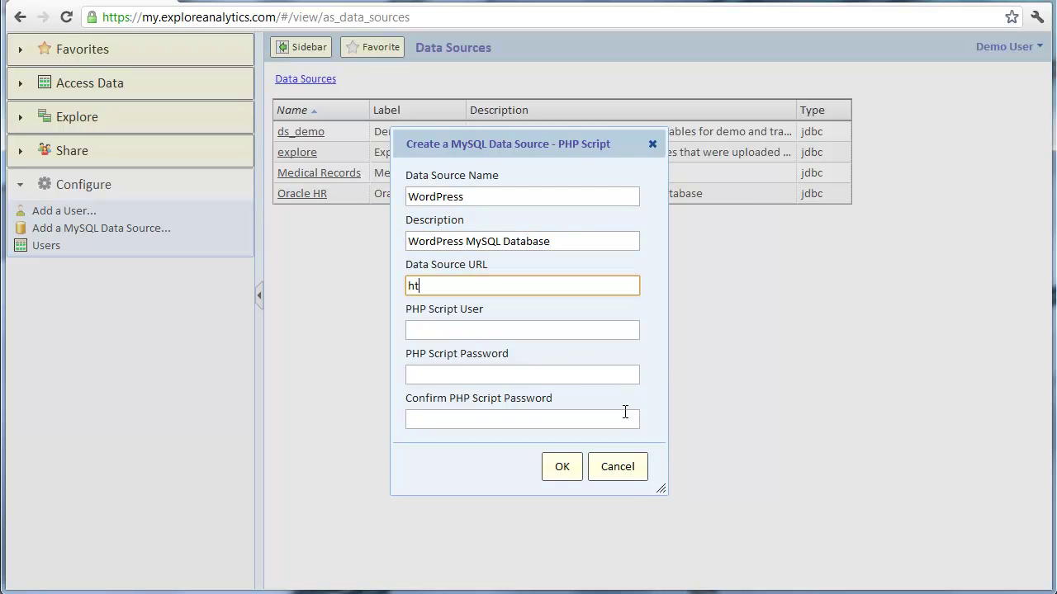
type("tp://www.explore")
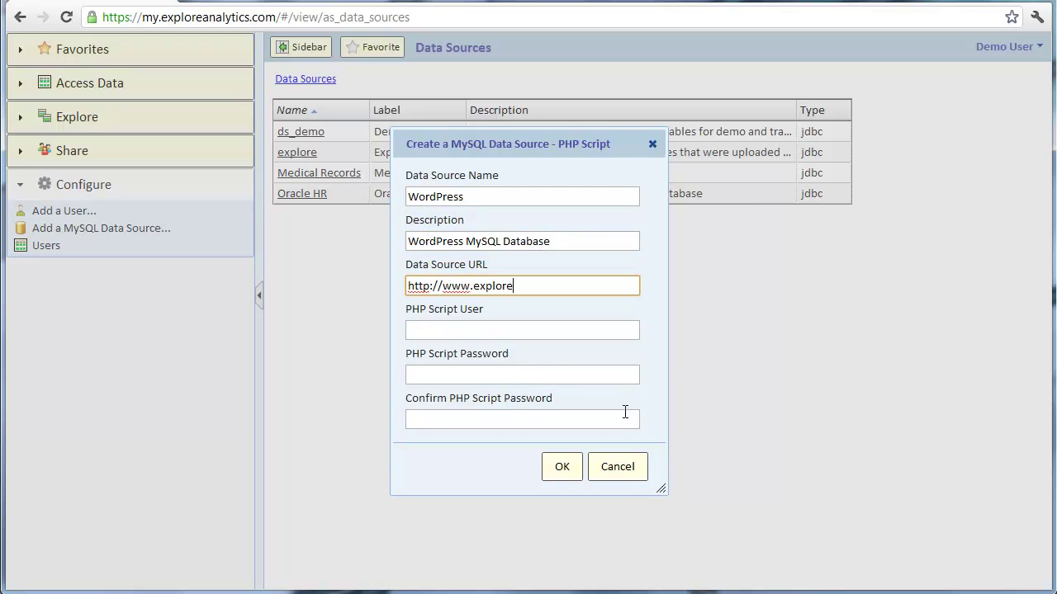
type("analytics.com/")
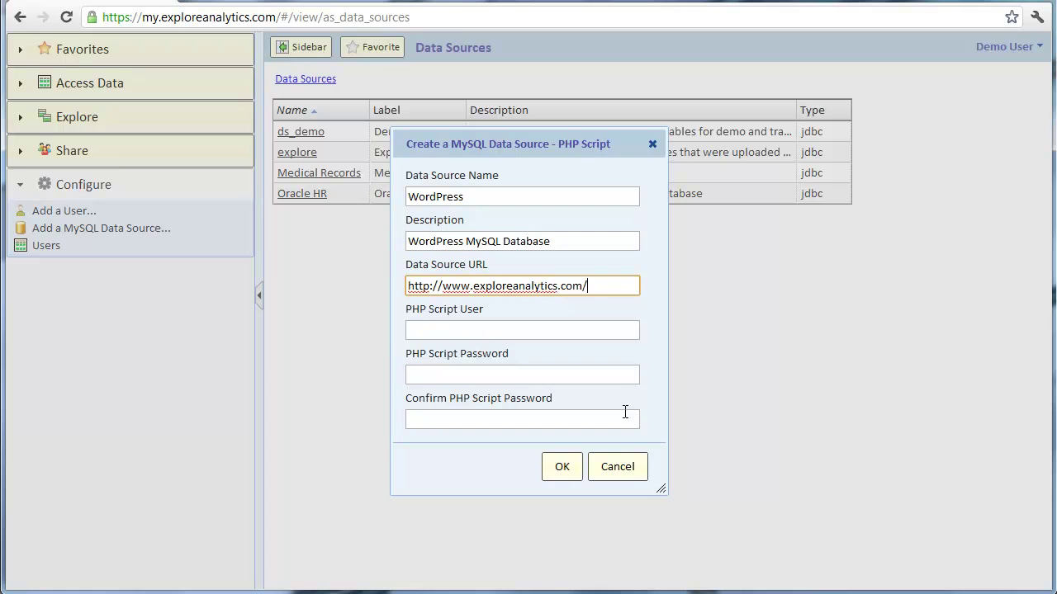
type("blog/dataconnector.php")
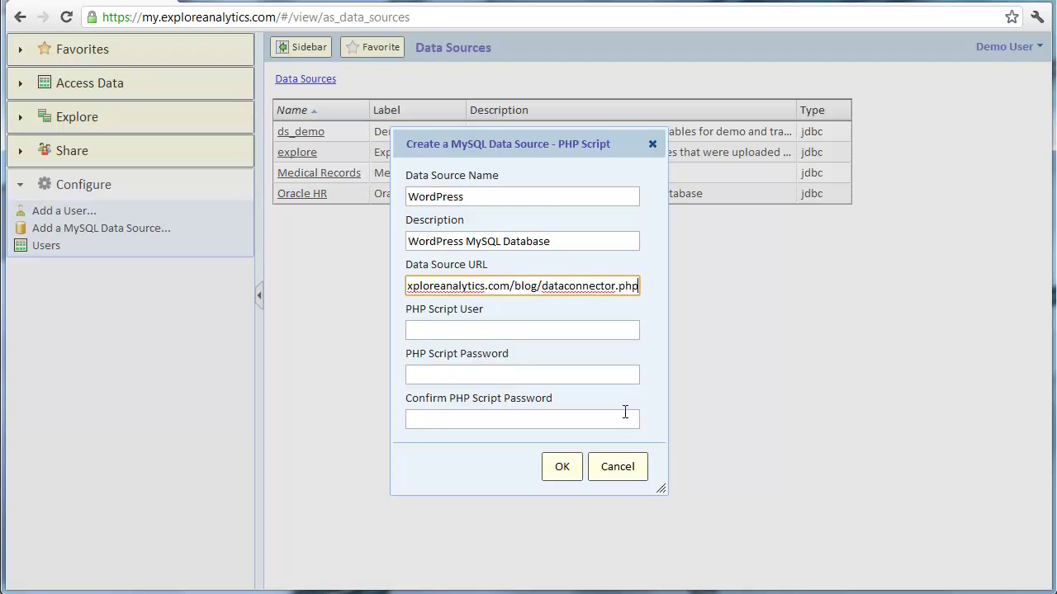
- Enter the PHP script user and password, confirming the password
key("Tab")
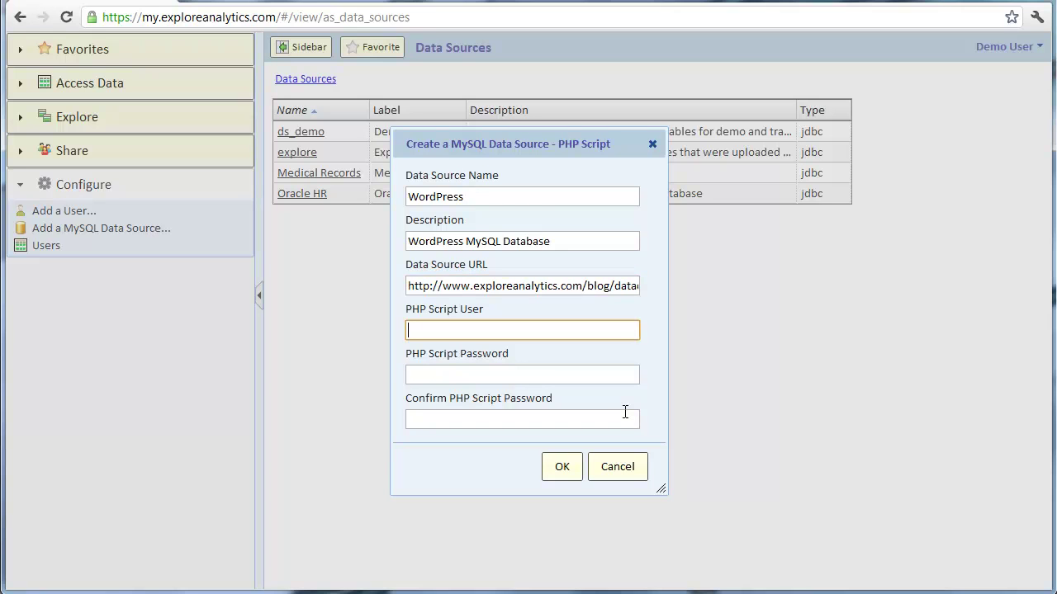
type("scott")
key("Tab")
type("tiger")
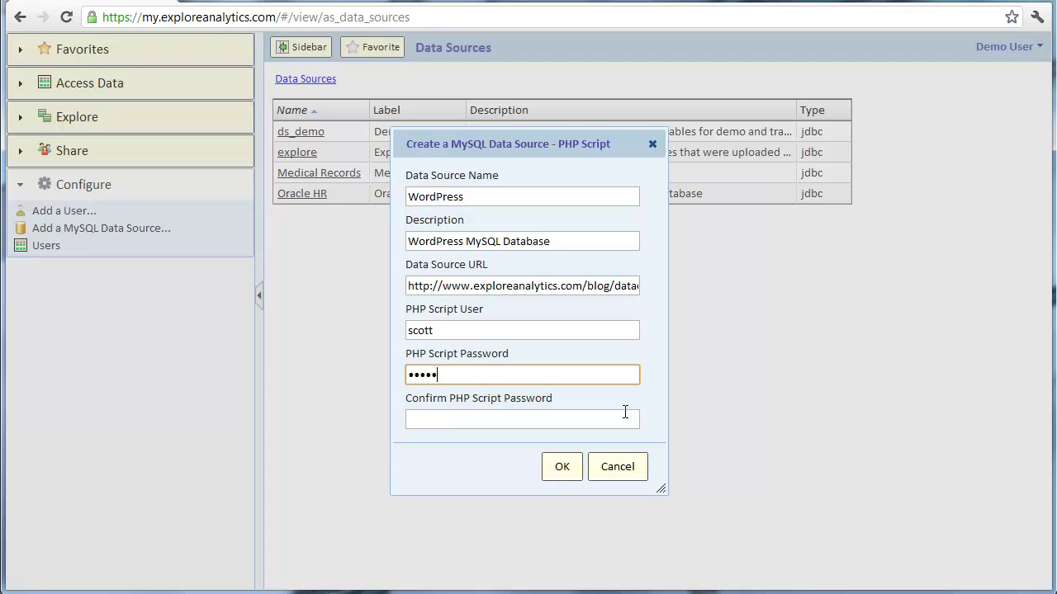
key("Tab")
type("tiger")
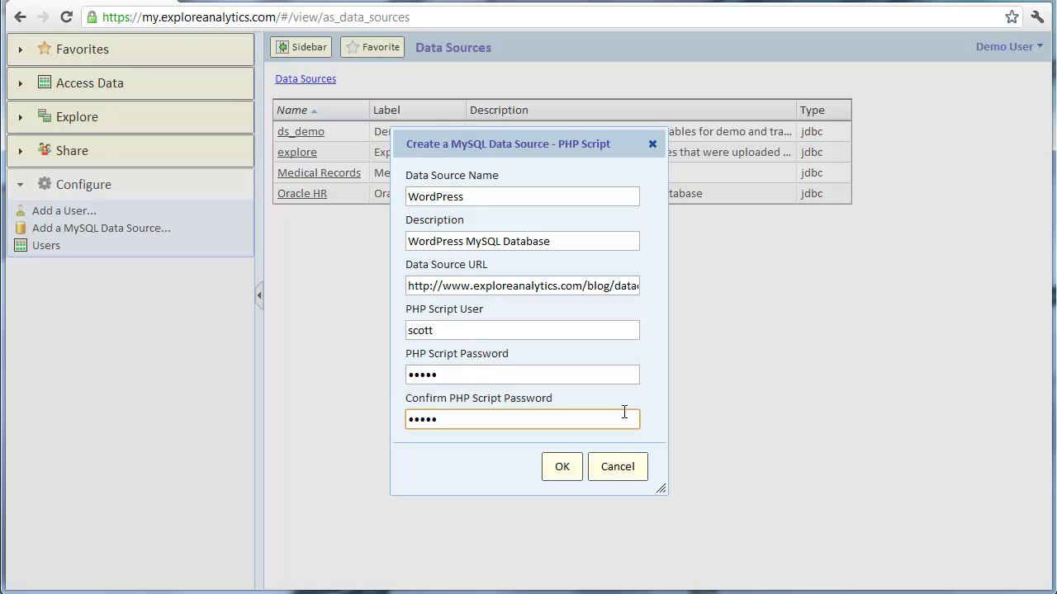
- Create the WordPress source, dismiss the success message, and open its wp_ tables list
left_click(566, 468)
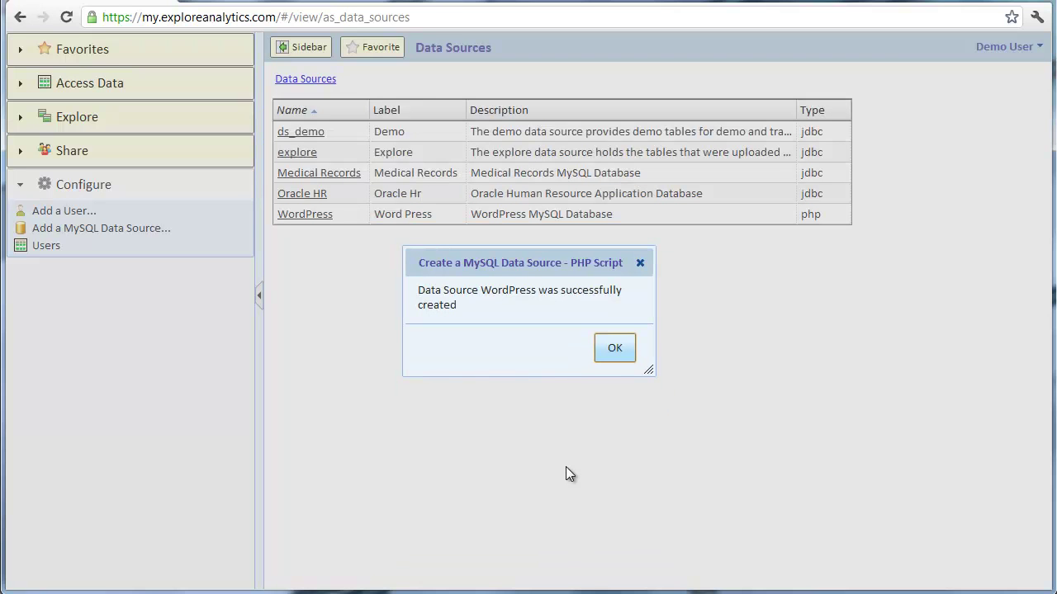
left_click(612, 353)
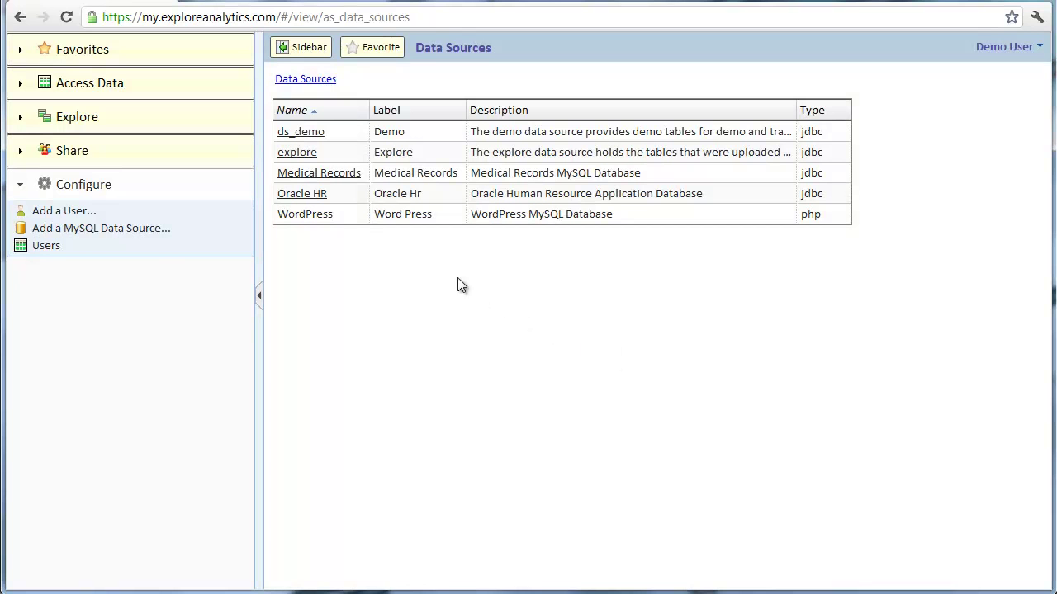
left_click(316, 216)
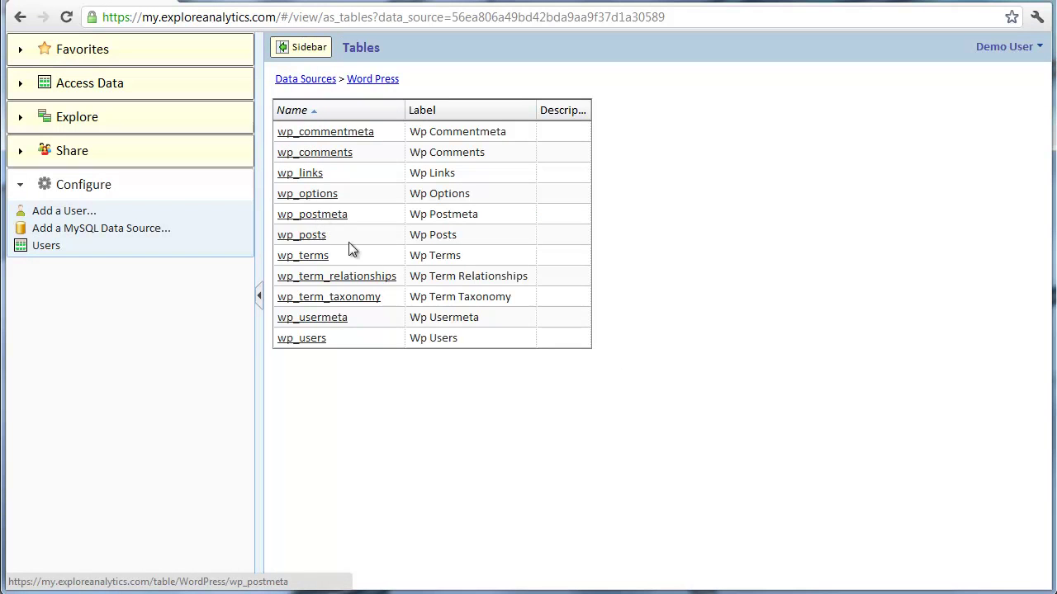
- Start another MySQL data source and pick Direct Connection as its connection type
left_click(113, 231)
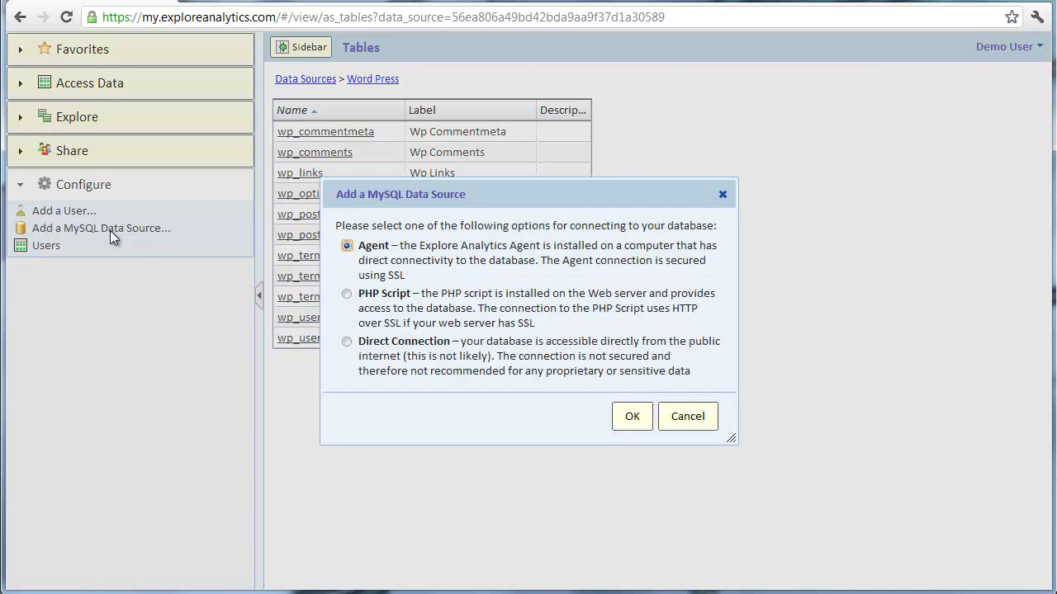
left_click(386, 353)
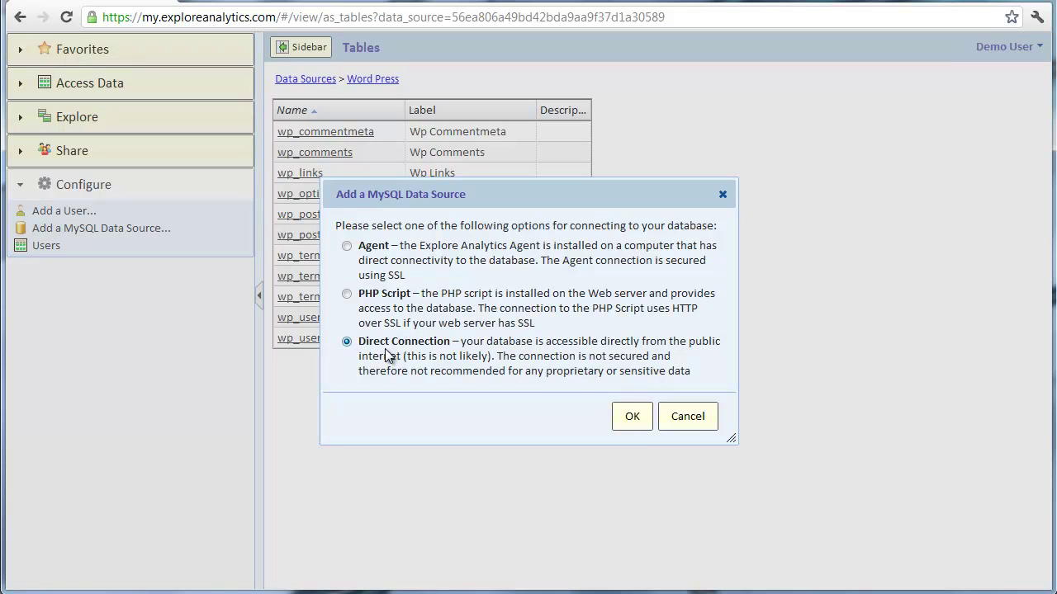